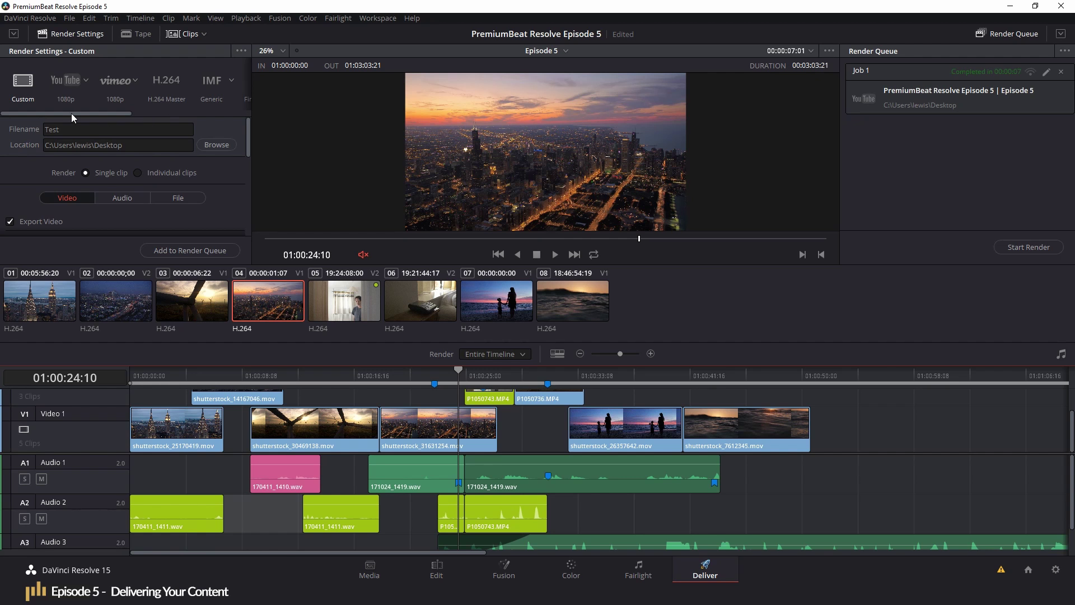
- Return the playhead to the start of the timeline
{"action": "left_click_drag", "start_coordinate": [72, 113], "coordinate": [243, 118]}
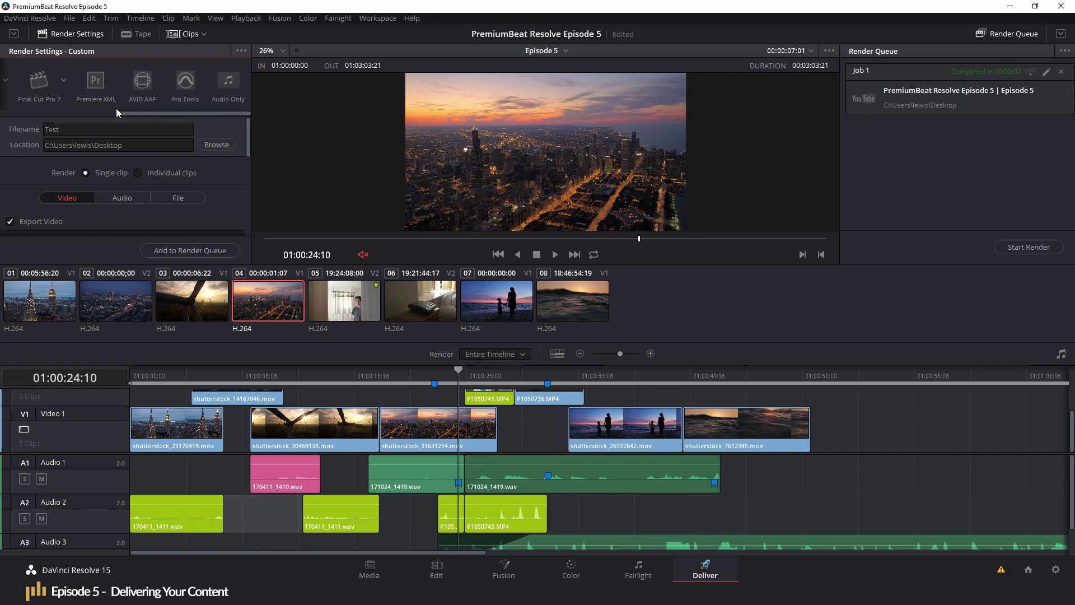
{"action": "left_click_drag", "start_coordinate": [116, 109], "coordinate": [1, 112]}
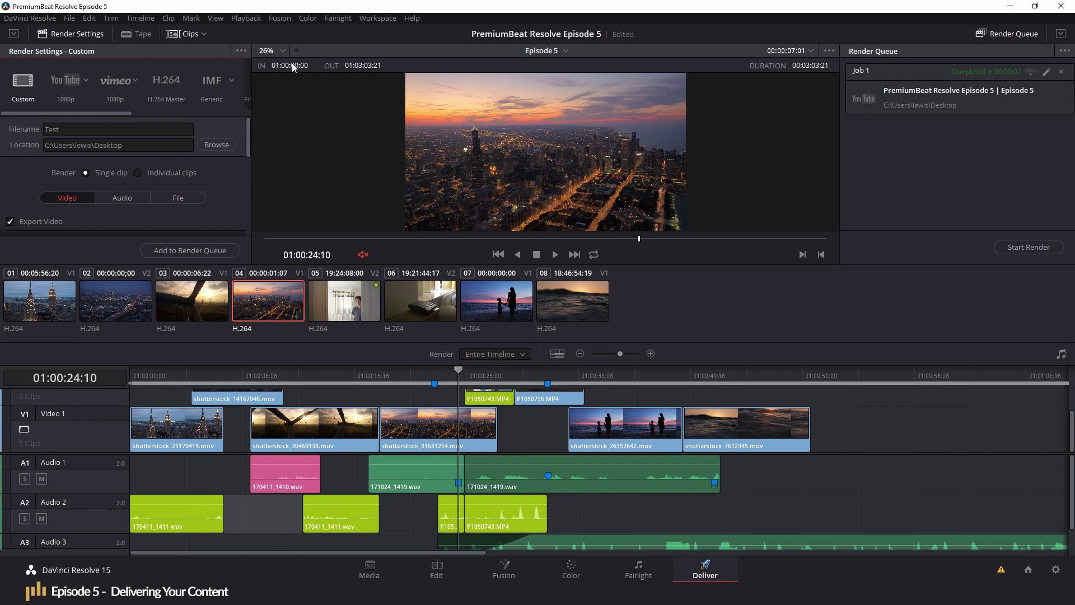
{"action": "left_click", "coordinate": [832, 50]}
{"action": "left_click", "coordinate": [832, 49]}
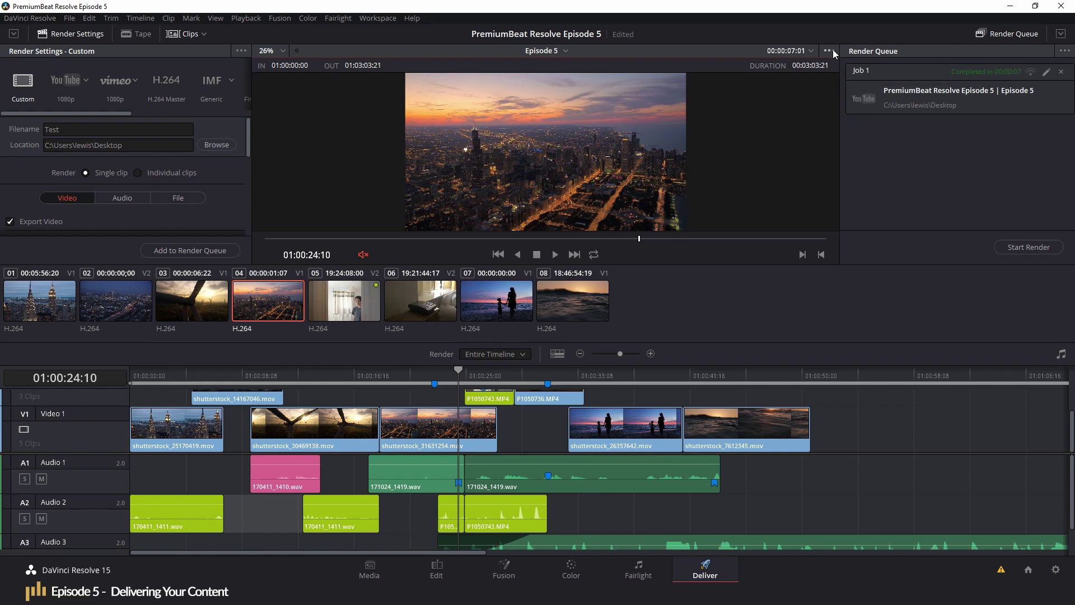
{"action": "left_click_drag", "start_coordinate": [372, 235], "coordinate": [217, 237]}
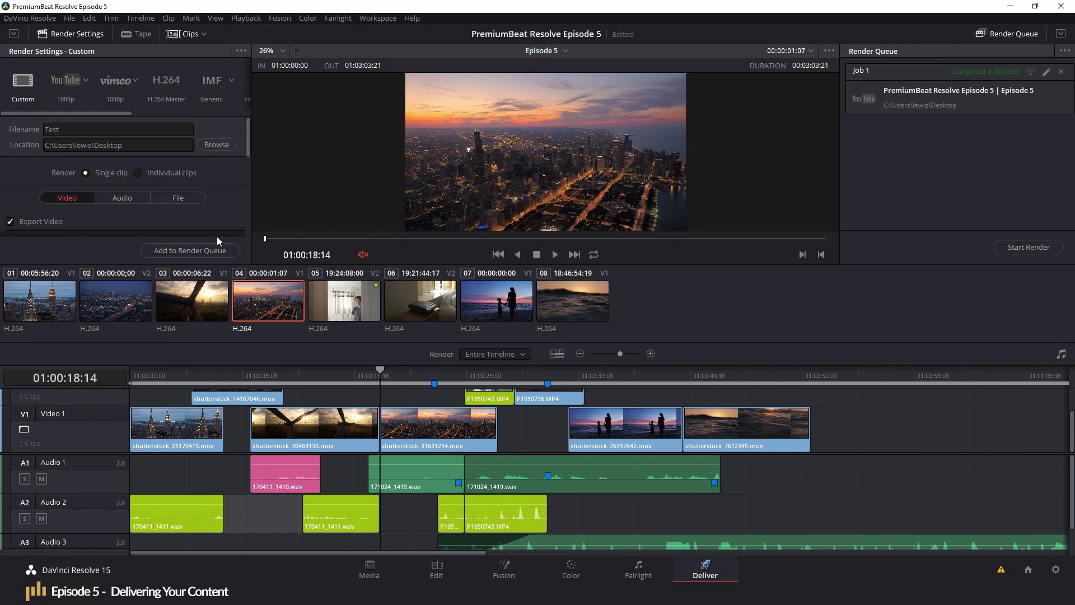
{"action": "key", "text": "Home"}
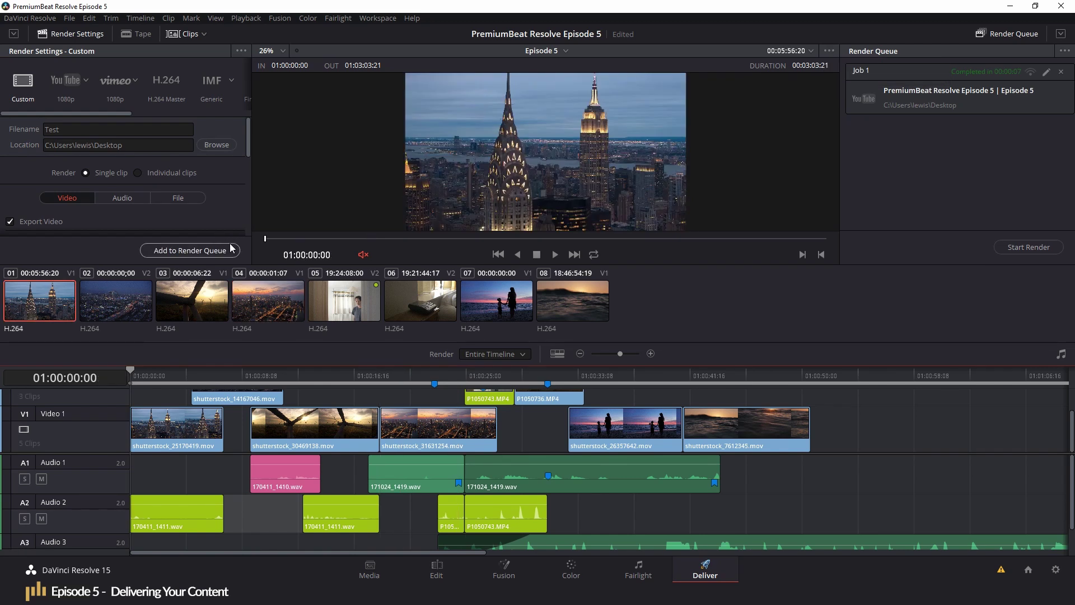
- Set the render frame rate to 23.976 in Render Settings
{"action": "left_click", "coordinate": [13, 34]}
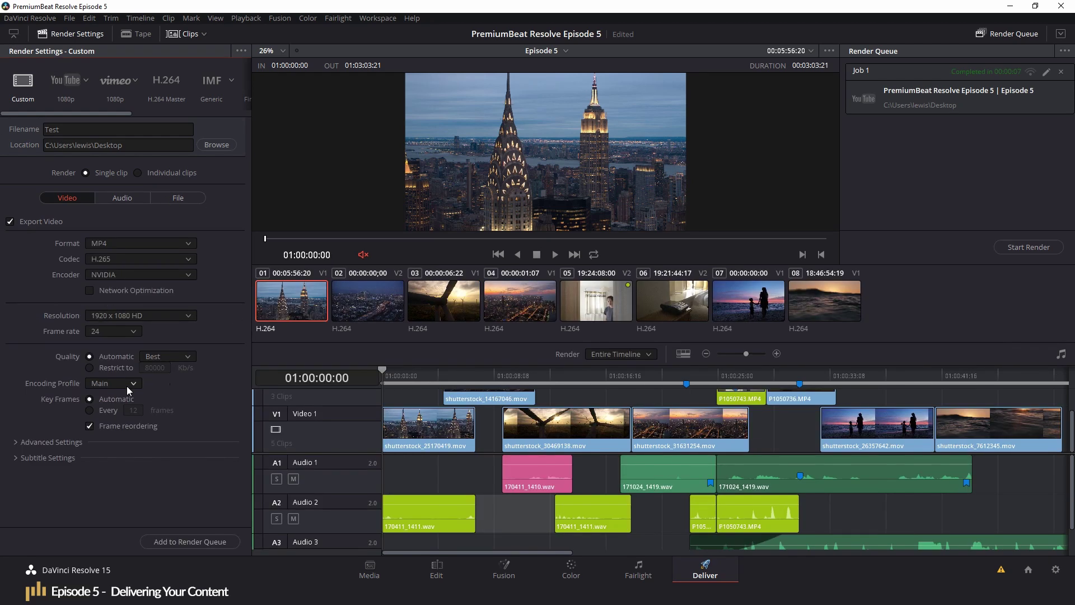
{"action": "left_click", "coordinate": [106, 333]}
{"action": "left_click", "coordinate": [103, 346]}
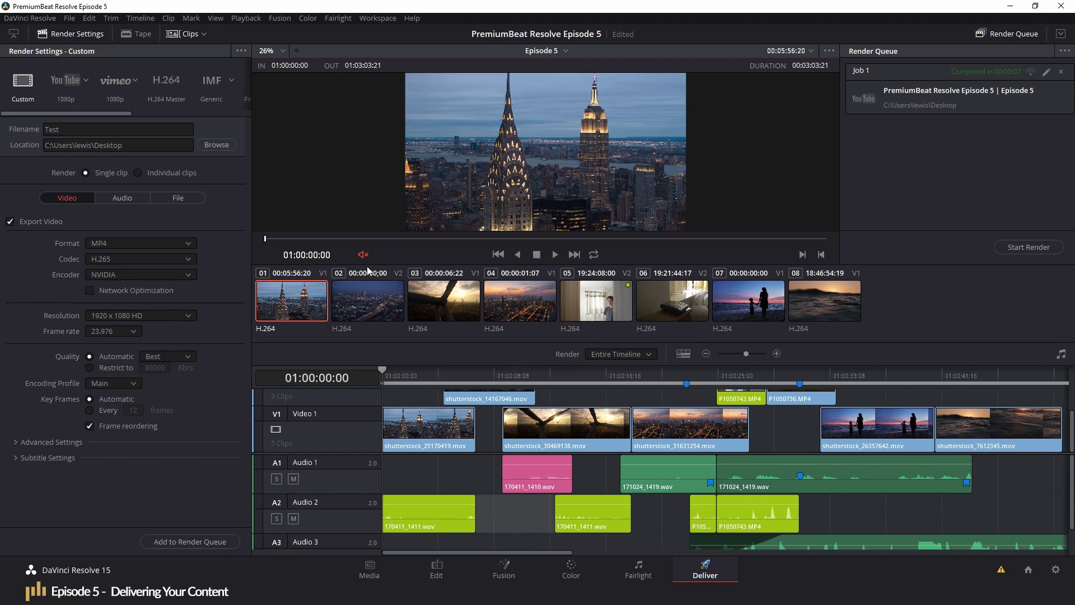
- Remove the finished job from the render queue and expand the queue panel
{"action": "left_click_drag", "start_coordinate": [370, 266], "coordinate": [365, 303]}
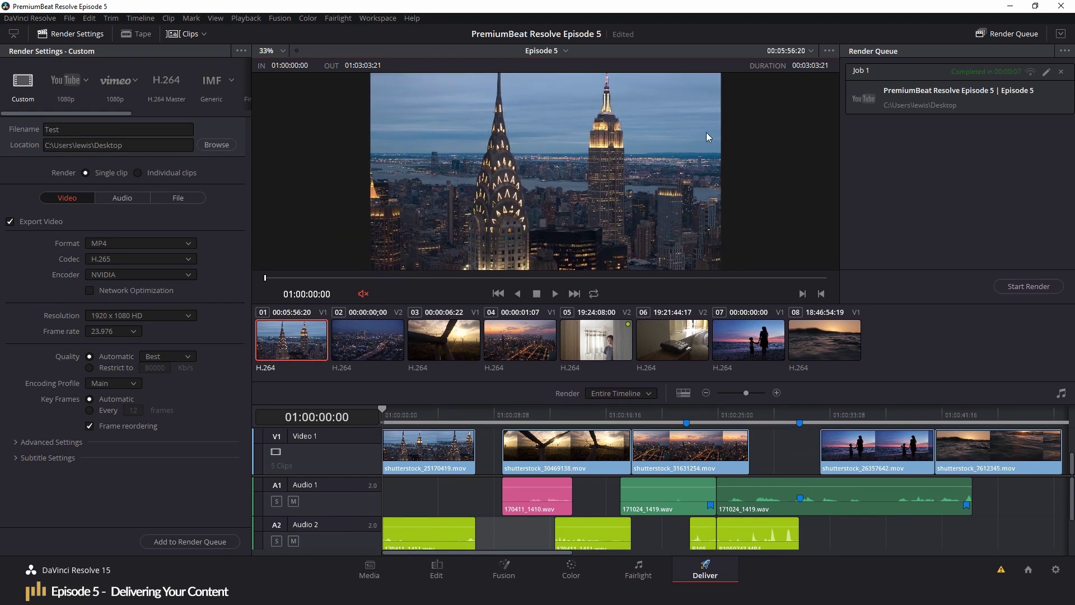
{"action": "left_click", "coordinate": [1061, 72]}
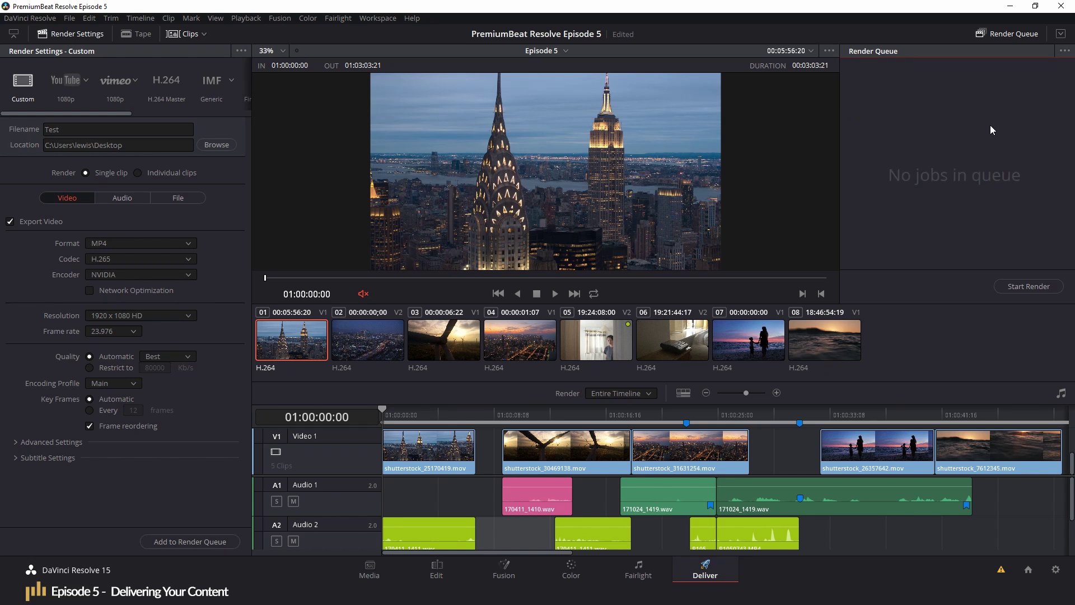
{"action": "left_click", "coordinate": [1061, 34]}
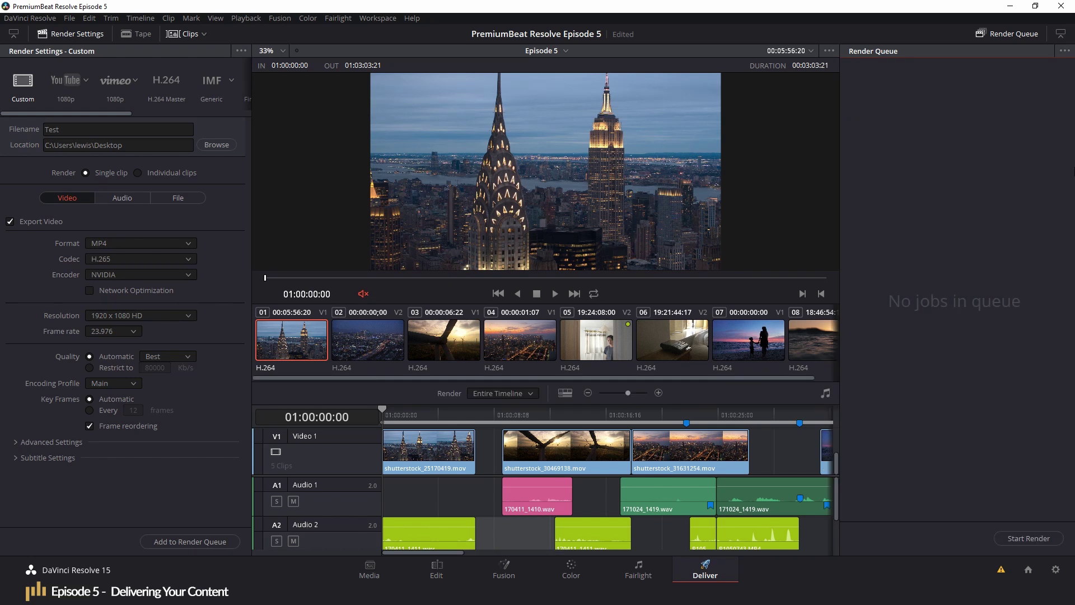
- Hide the clip thumbnail strip, collapse the render queue, and select clips on the timeline
{"action": "left_click", "coordinate": [182, 35]}
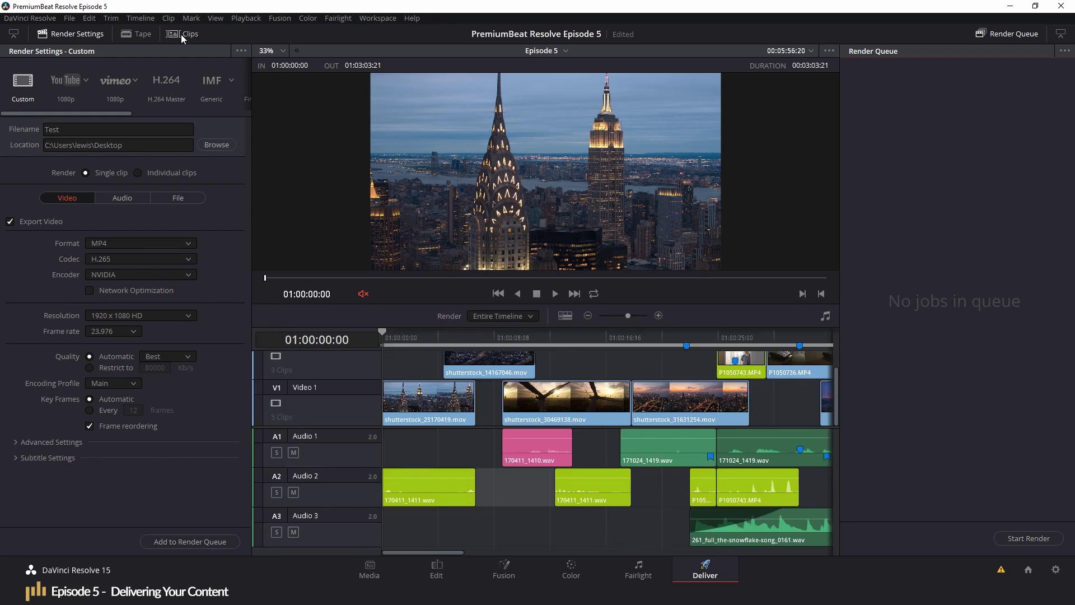
{"action": "left_click", "coordinate": [1056, 36]}
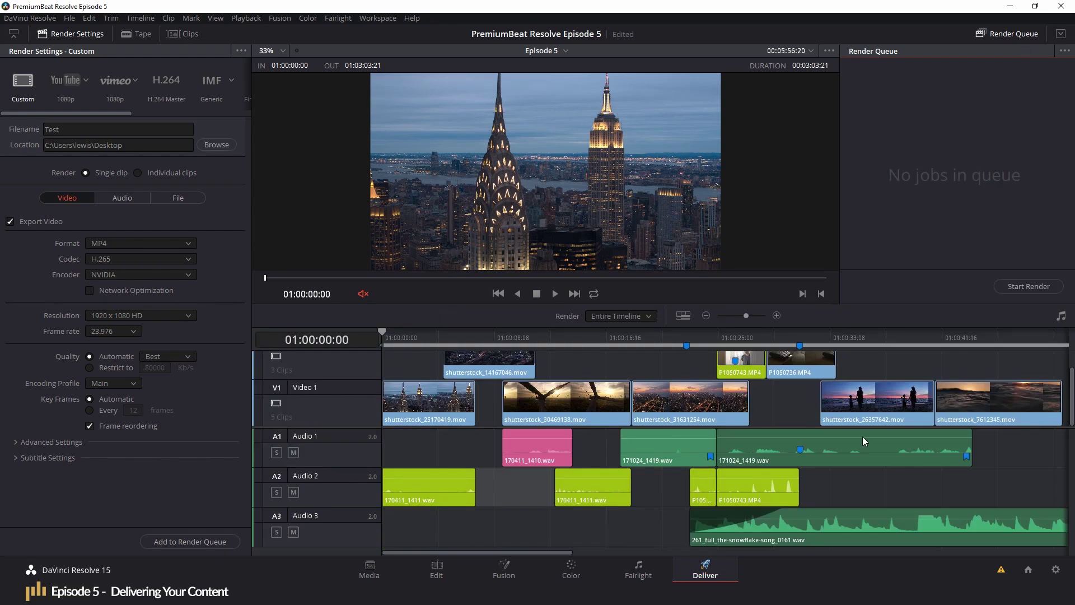
{"action": "left_click", "coordinate": [734, 364]}
{"action": "left_click", "coordinate": [615, 396]}
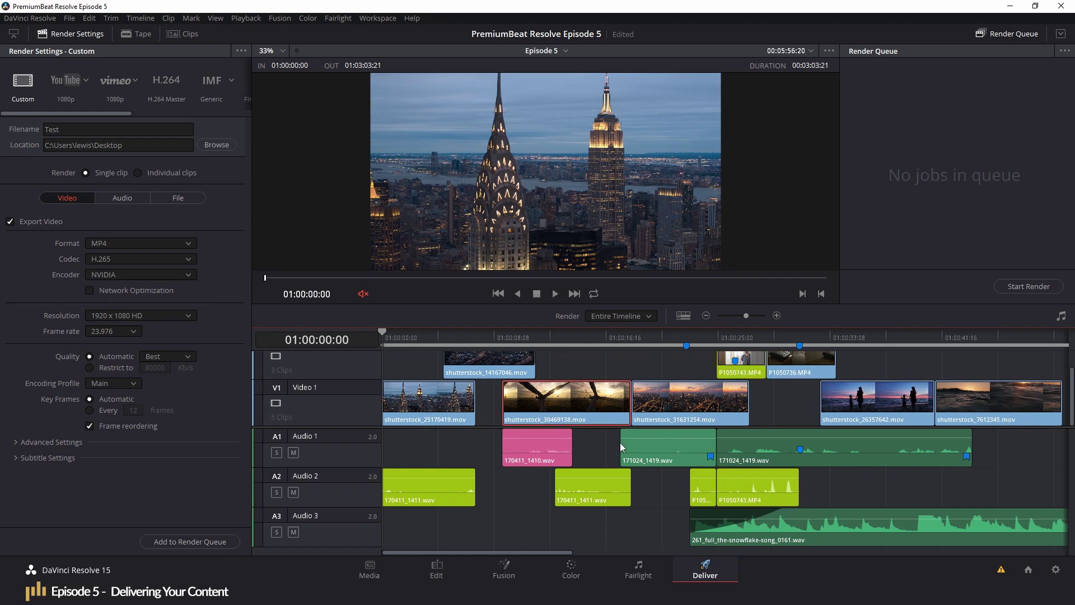
- Zoom the timeline and place the playhead at 01:00:28:15
{"action": "scroll", "coordinate": [616, 448], "scroll_direction": "right", "scroll_amount": 5}
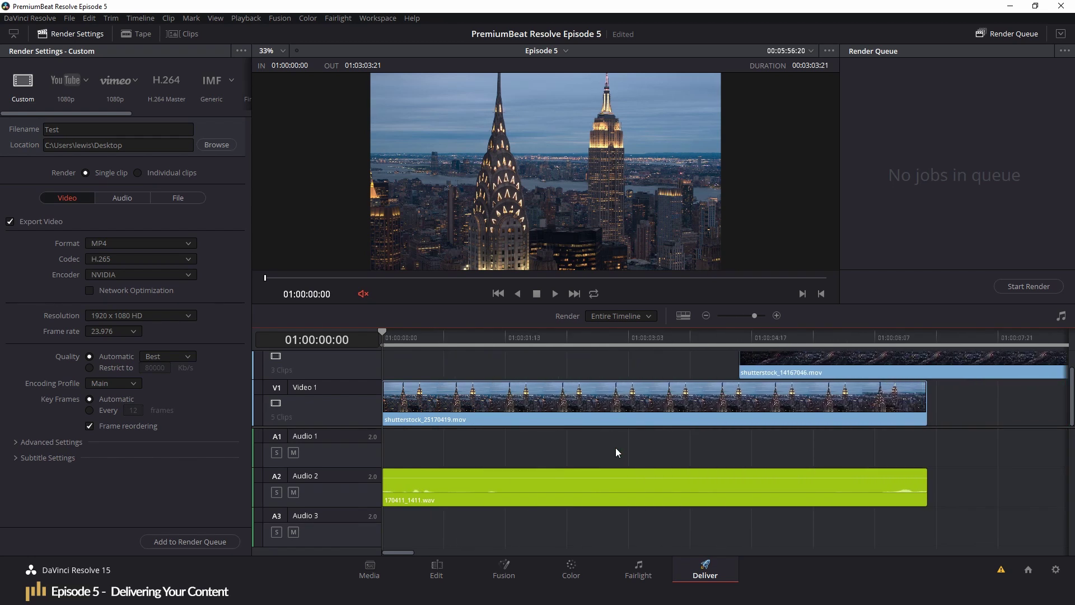
{"action": "scroll", "coordinate": [616, 448], "scroll_direction": "down", "scroll_amount": 5}
{"action": "scroll", "coordinate": [605, 445], "scroll_direction": "up", "scroll_amount": 5}
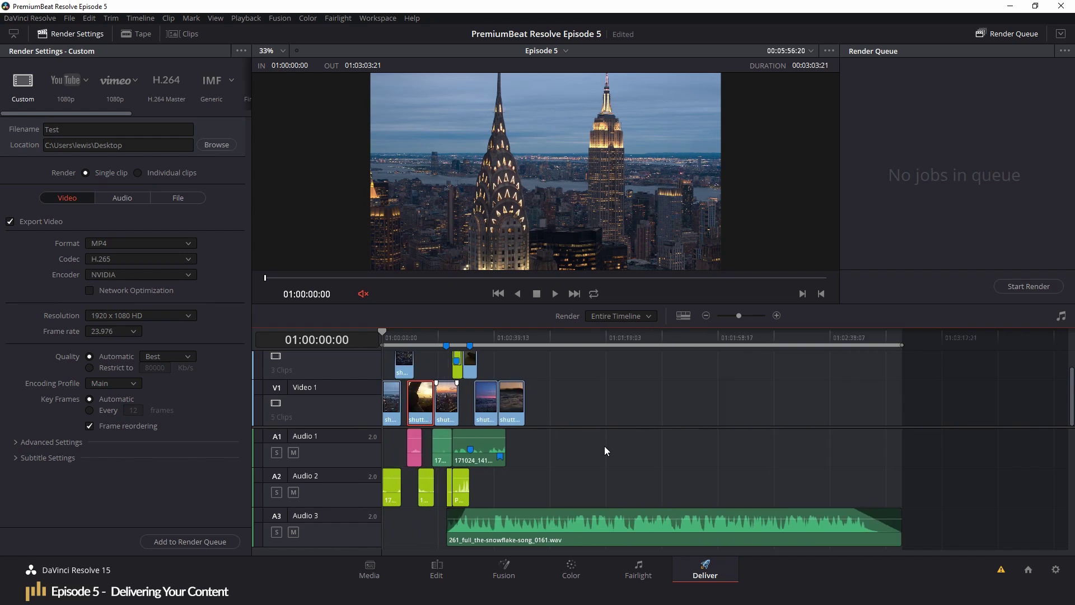
{"action": "left_click", "coordinate": [466, 338]}
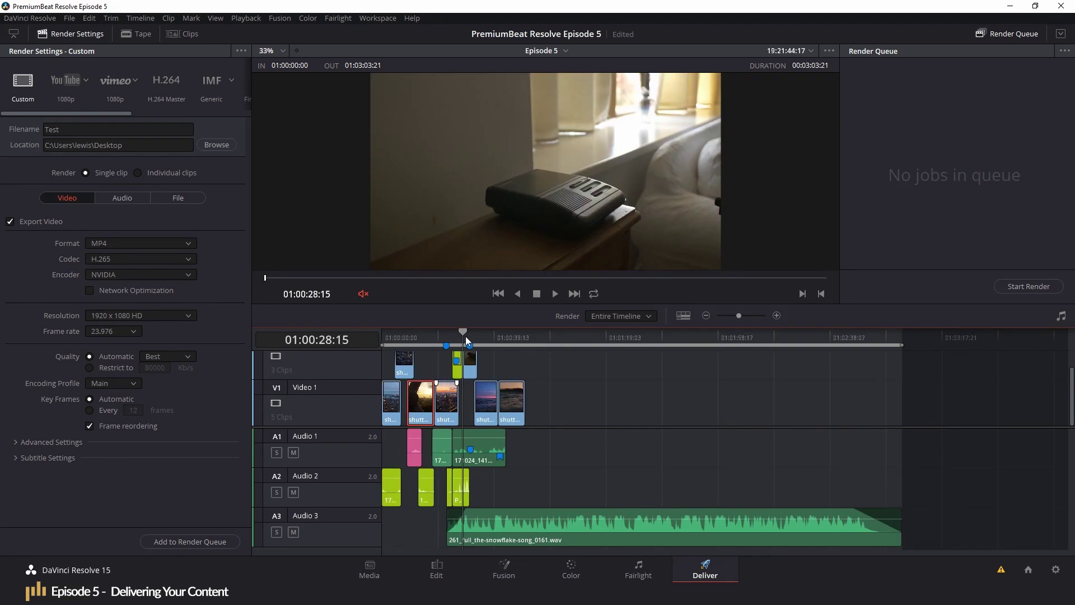
{"action": "scroll", "coordinate": [483, 449], "scroll_direction": "up", "scroll_amount": 4}
{"action": "scroll", "coordinate": [492, 452], "scroll_direction": "up", "scroll_amount": 3}
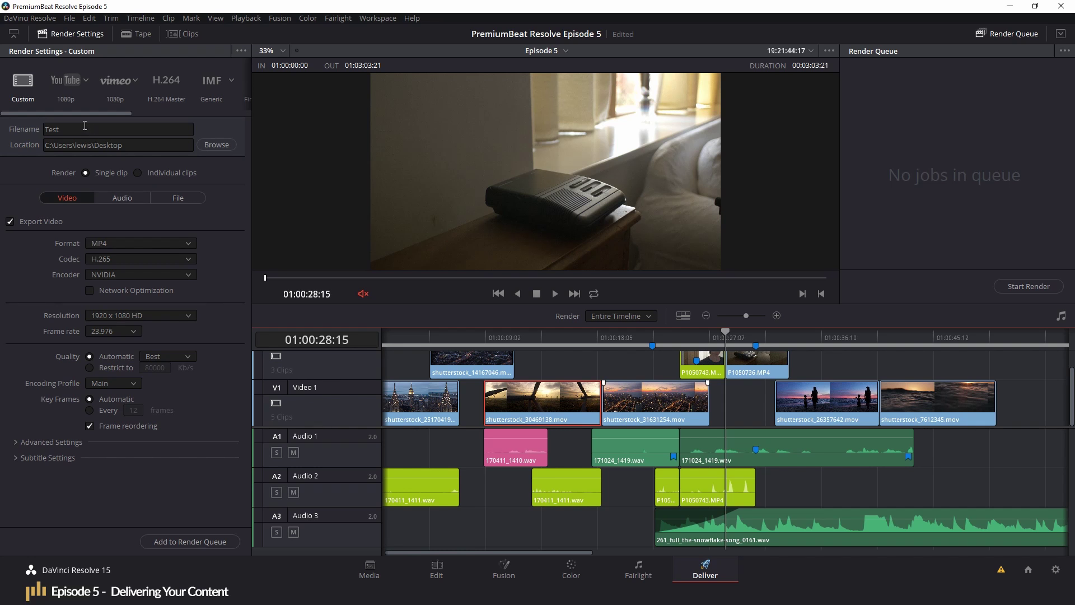
- Replace the file name 'Test' with 'PremiumBeat Resolve Ep5' and restrict quality to 80000 Kb/s
{"action": "left_click_drag", "start_coordinate": [84, 125], "coordinate": [49, 126]}
{"action": "type", "text": "P"}
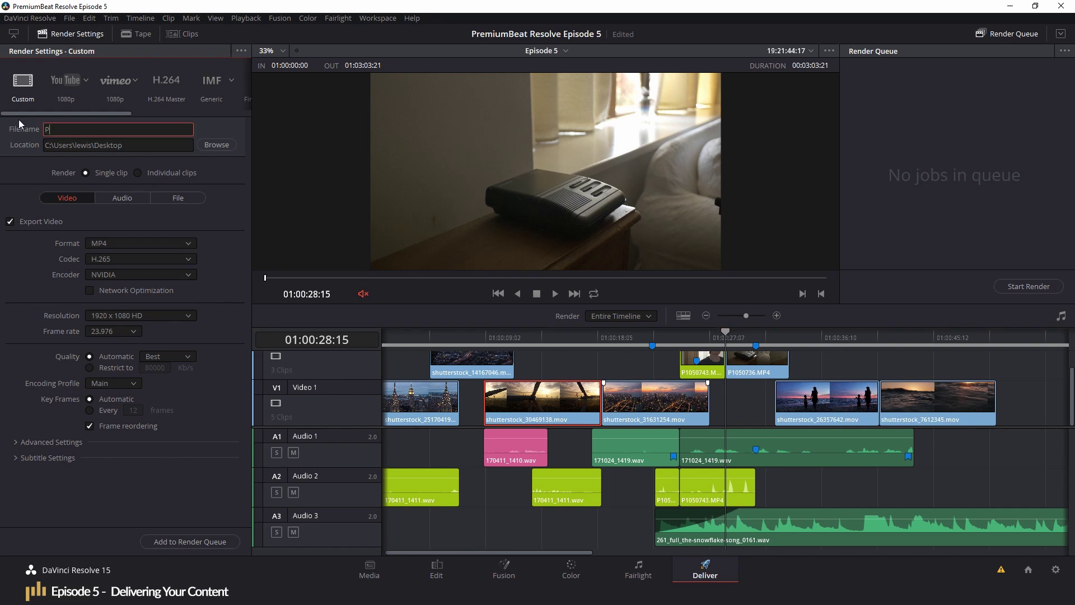
{"action": "type", "text": "remiumBeat Resolve Ep5"}
{"action": "key", "text": "Return"}
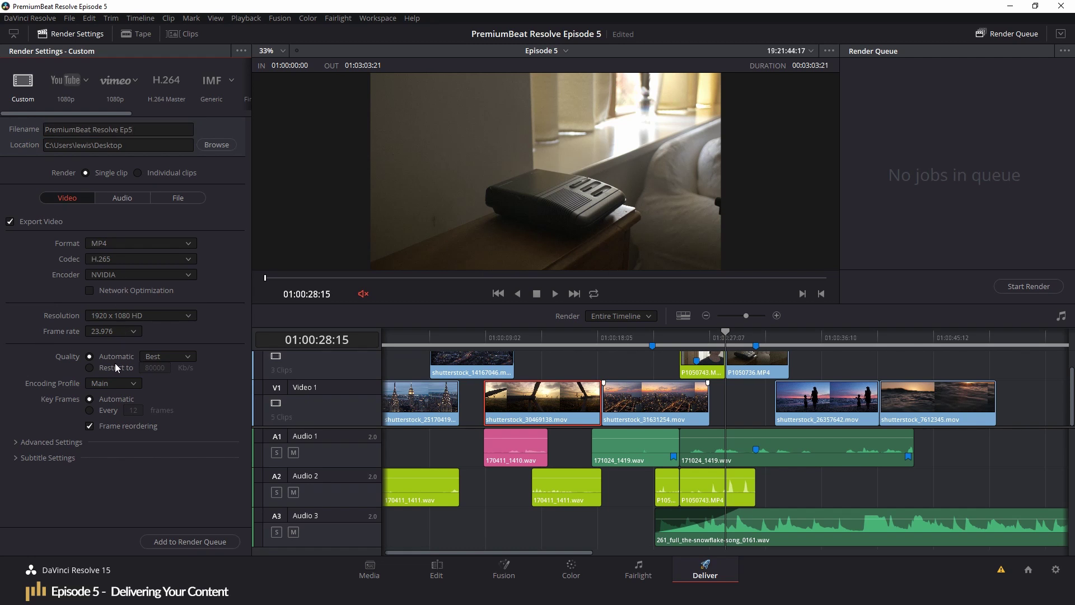
{"action": "left_click", "coordinate": [116, 365]}
- Turn on Export Audio as AAC with a 16-bit depth
{"action": "left_click", "coordinate": [110, 200]}
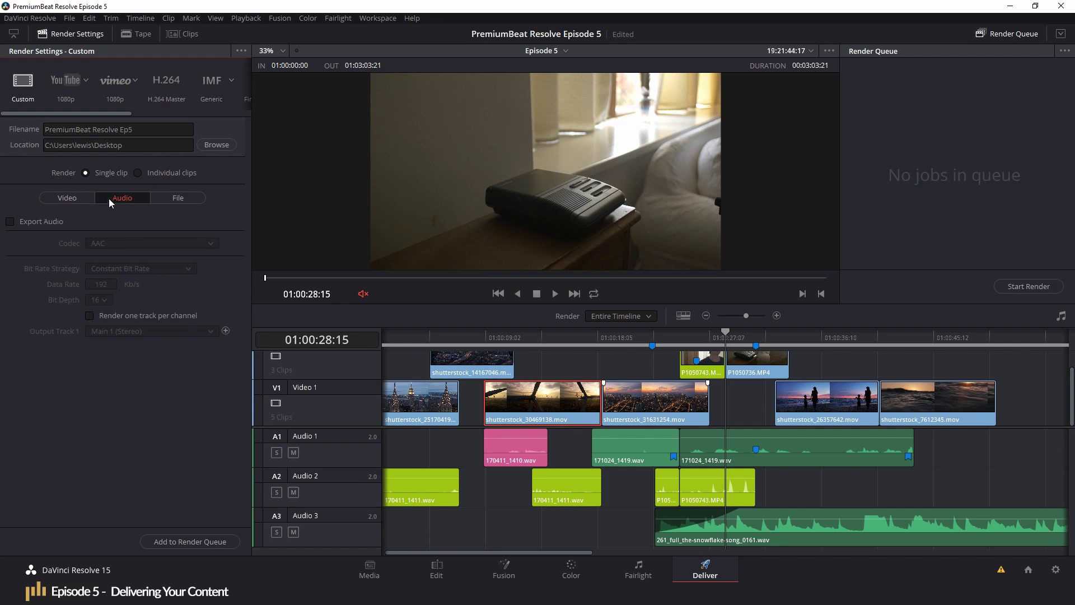
{"action": "left_click", "coordinate": [27, 220]}
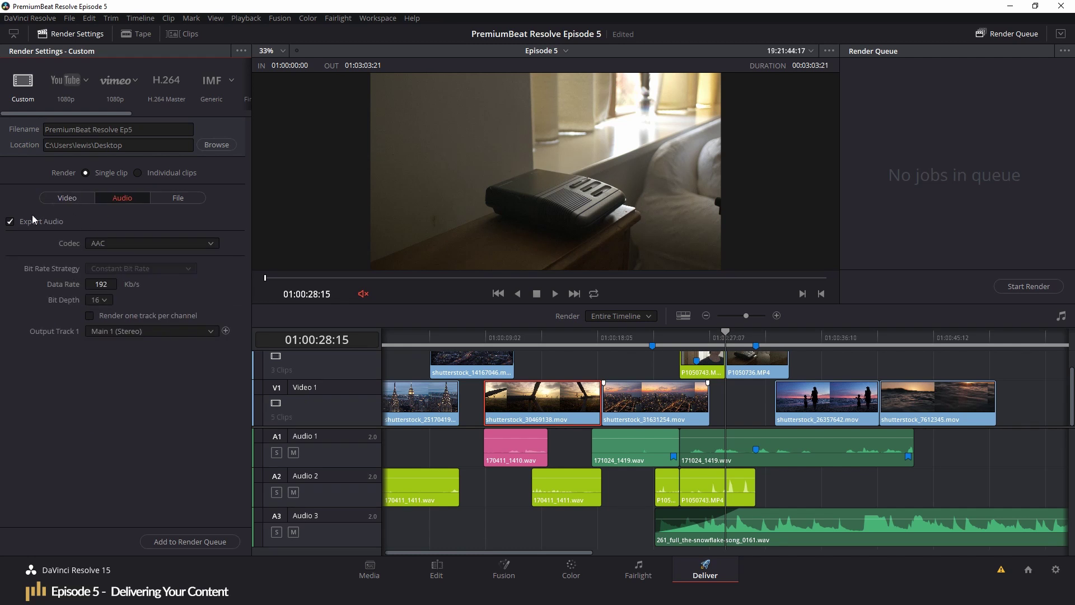
{"action": "left_click", "coordinate": [77, 196]}
{"action": "left_click", "coordinate": [122, 198]}
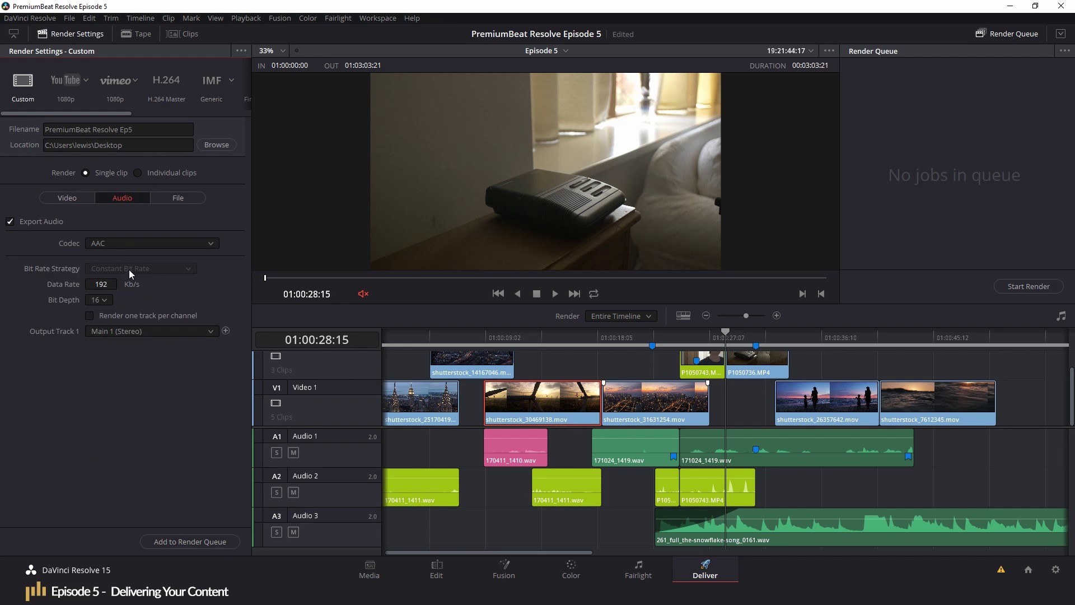
{"action": "left_click", "coordinate": [98, 312]}
{"action": "left_click", "coordinate": [84, 198]}
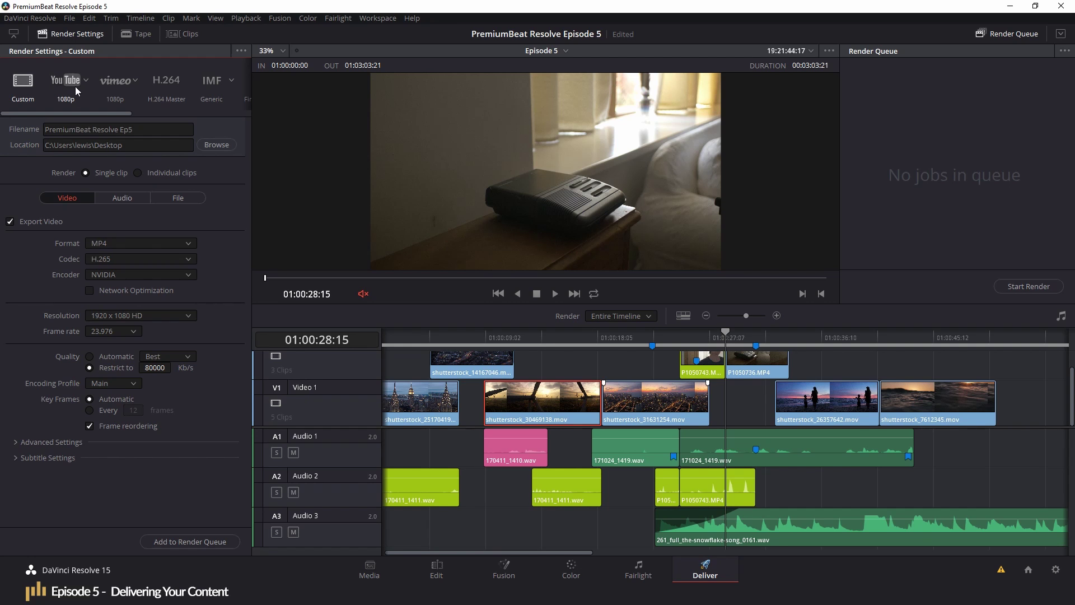
- Apply the YouTube render preset and try its 2160p resolution
{"action": "mouse_move", "coordinate": [80, 119]}
{"action": "left_mouse_down"}
{"action": "mouse_move", "coordinate": [213, 118]}
{"action": "mouse_move", "coordinate": [69, 110]}
{"action": "left_mouse_up"}
{"action": "left_click", "coordinate": [220, 93]}
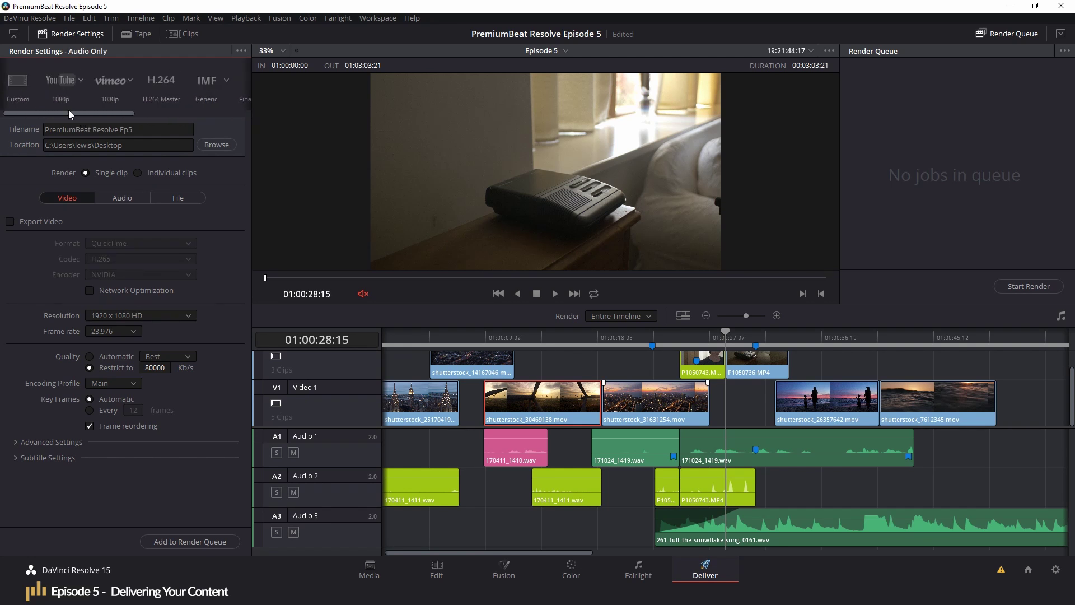
{"action": "left_click", "coordinate": [65, 83]}
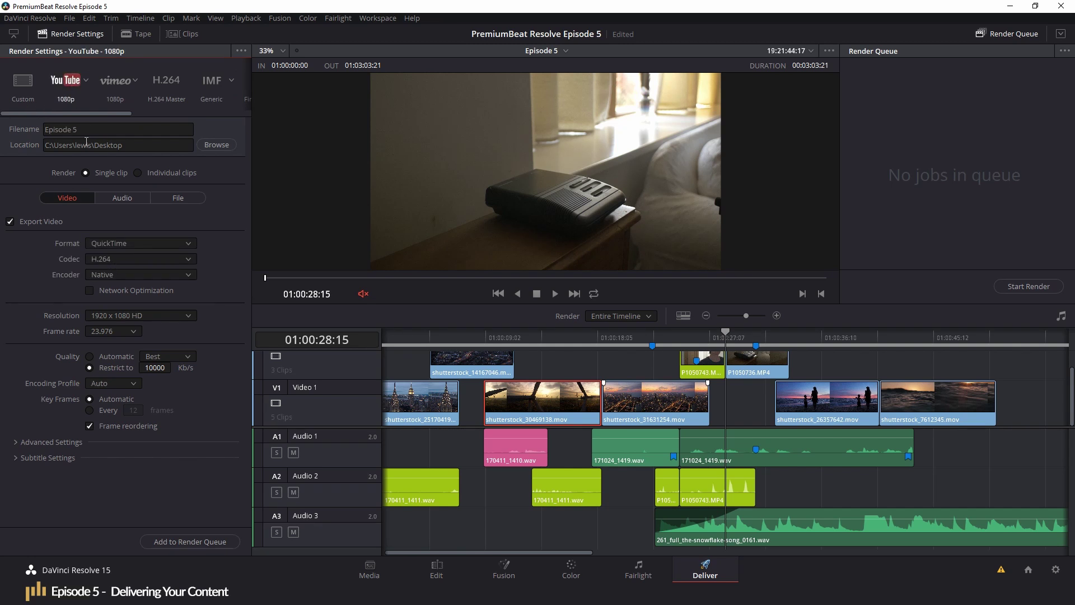
{"action": "left_click", "coordinate": [85, 81]}
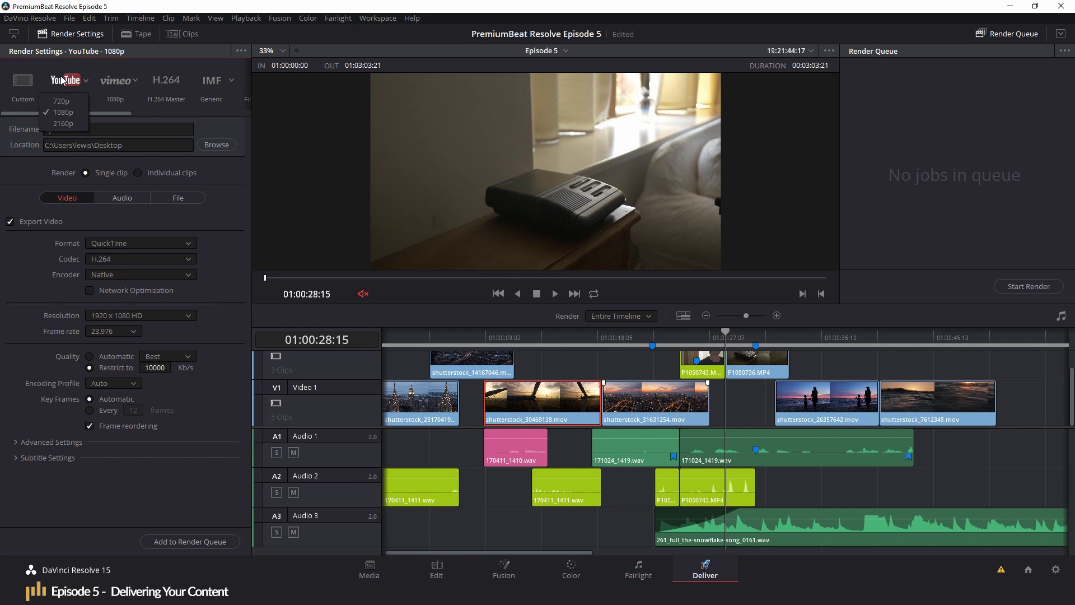
{"action": "left_click", "coordinate": [86, 82]}
{"action": "left_click", "coordinate": [88, 80]}
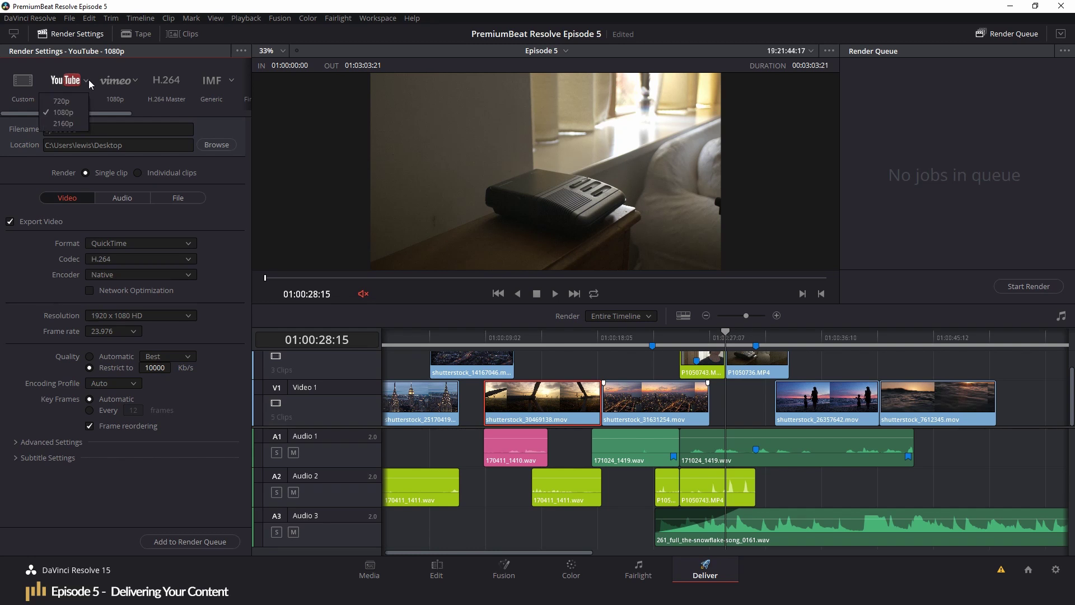
{"action": "left_click", "coordinate": [62, 123]}
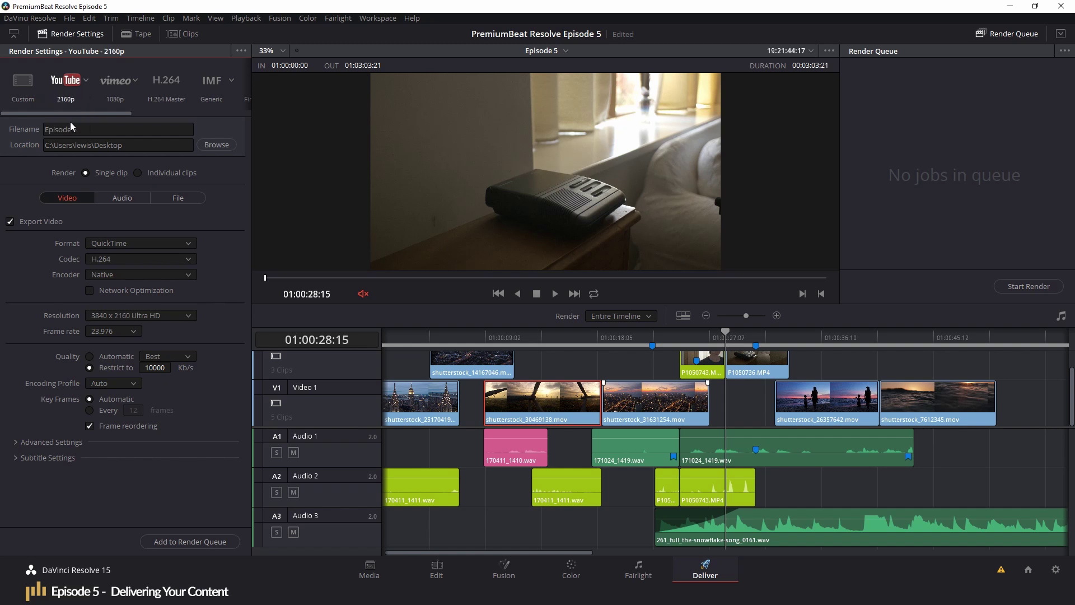
- Switch the YouTube preset to 1080p and check the output location
{"action": "left_click", "coordinate": [86, 80]}
{"action": "left_click", "coordinate": [62, 112]}
{"action": "left_click", "coordinate": [101, 145]}
{"action": "left_click", "coordinate": [120, 224]}
{"action": "left_click", "coordinate": [129, 245]}
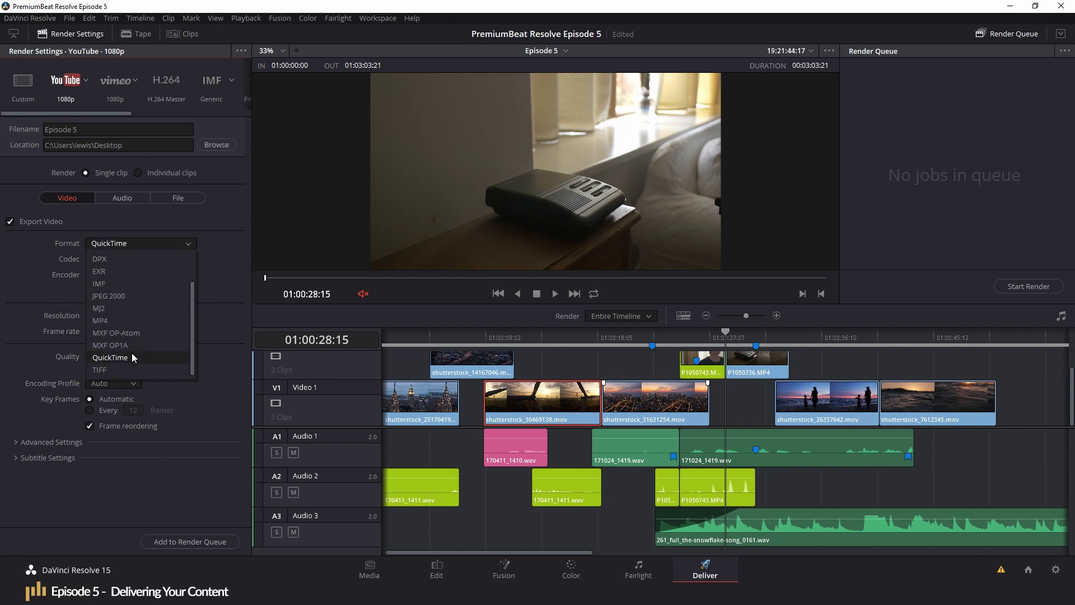
{"action": "left_click", "coordinate": [128, 321]}
{"action": "left_click", "coordinate": [122, 242]}
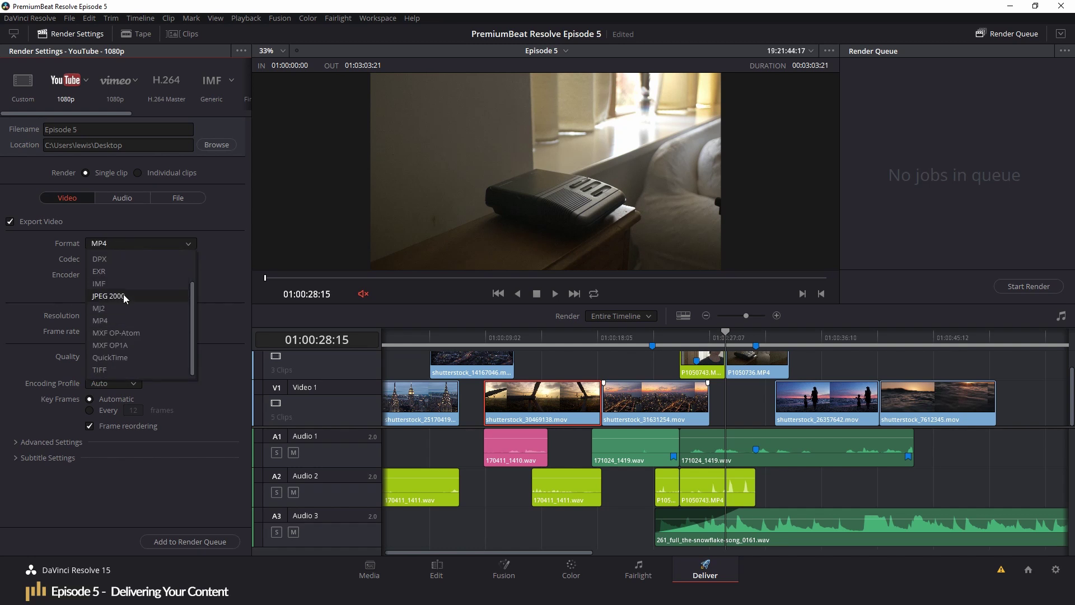
{"action": "left_click", "coordinate": [123, 358]}
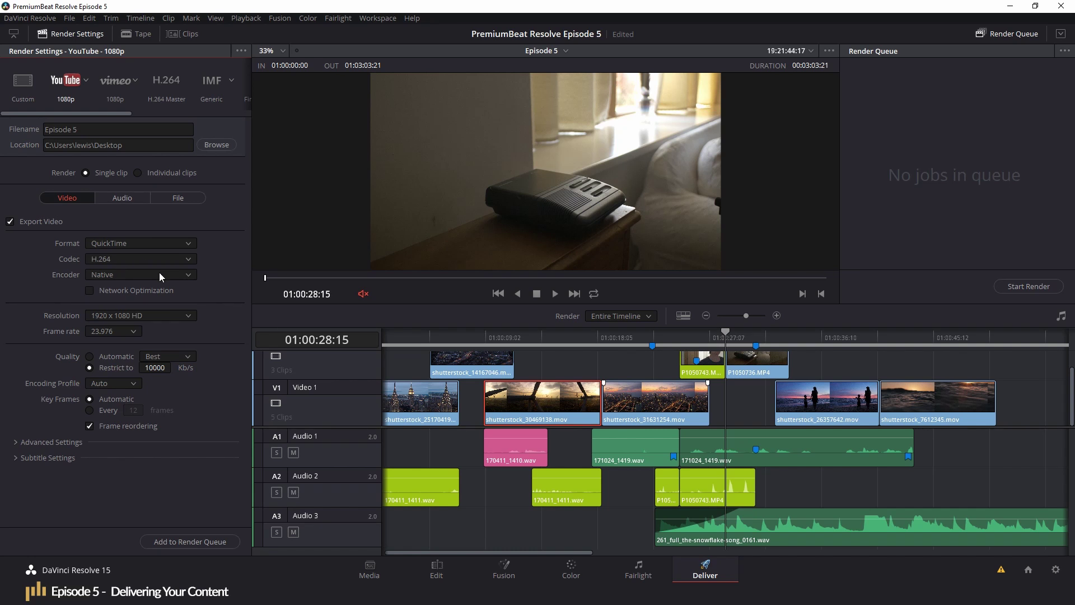
{"action": "left_click", "coordinate": [120, 259]}
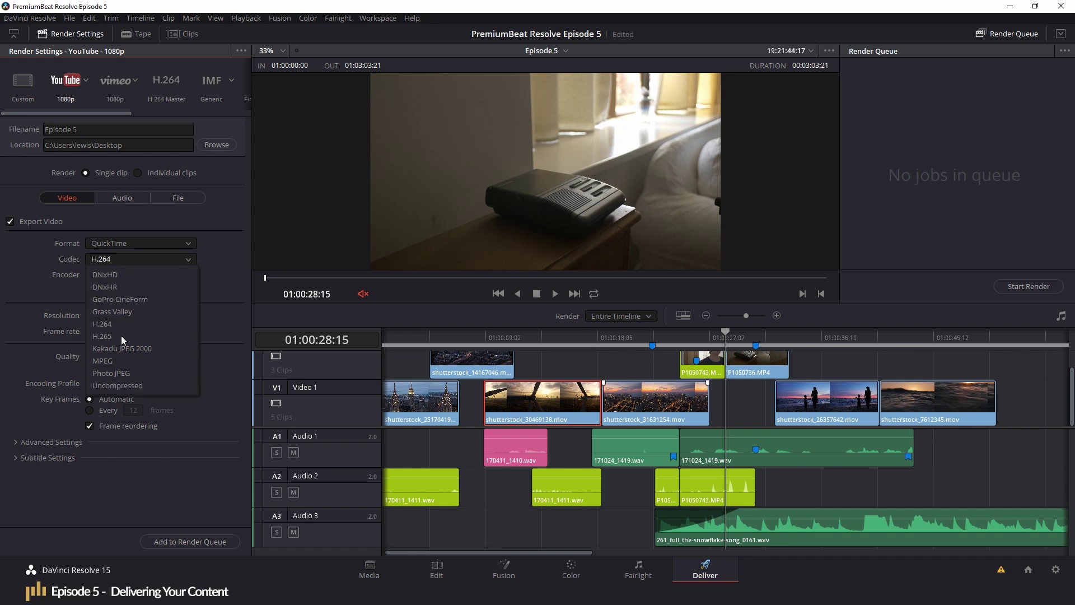
{"action": "left_click", "coordinate": [117, 385]}
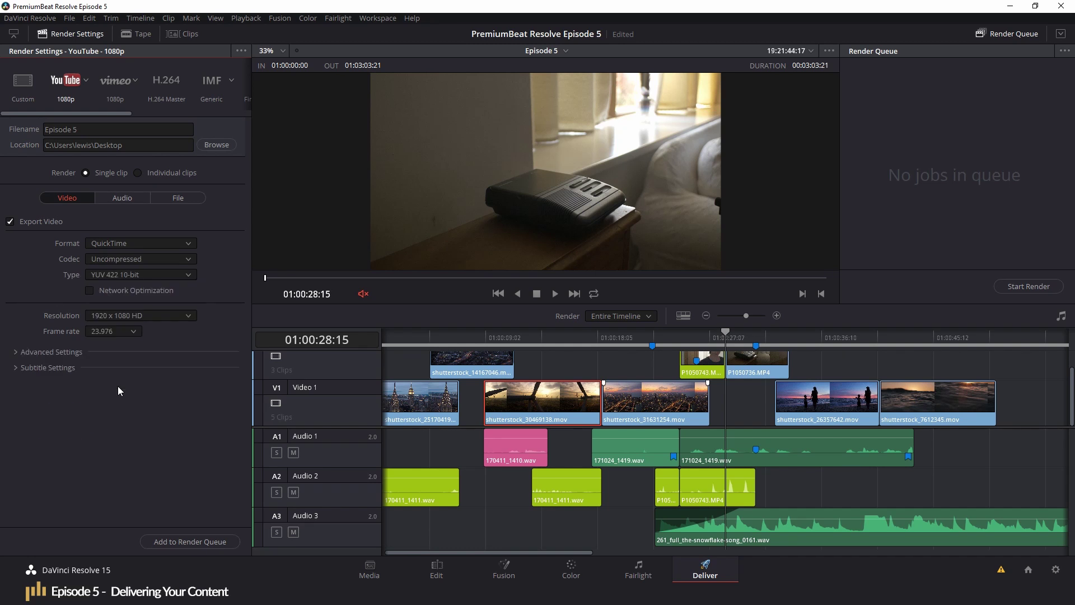
{"action": "left_click", "coordinate": [126, 259]}
{"action": "left_click", "coordinate": [119, 274]}
{"action": "left_click", "coordinate": [124, 261]}
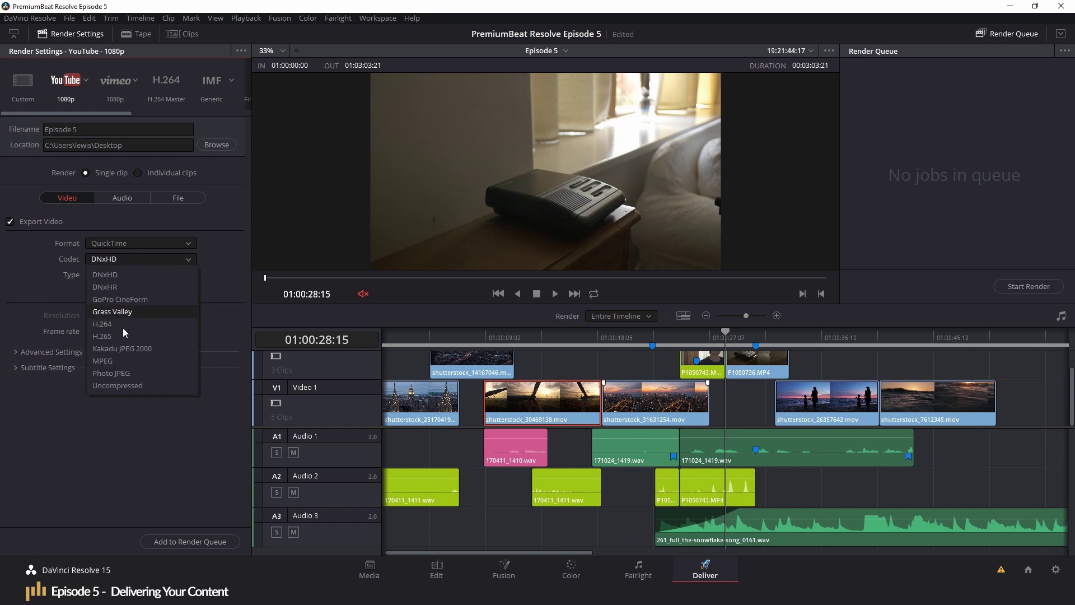
{"action": "left_click", "coordinate": [117, 325]}
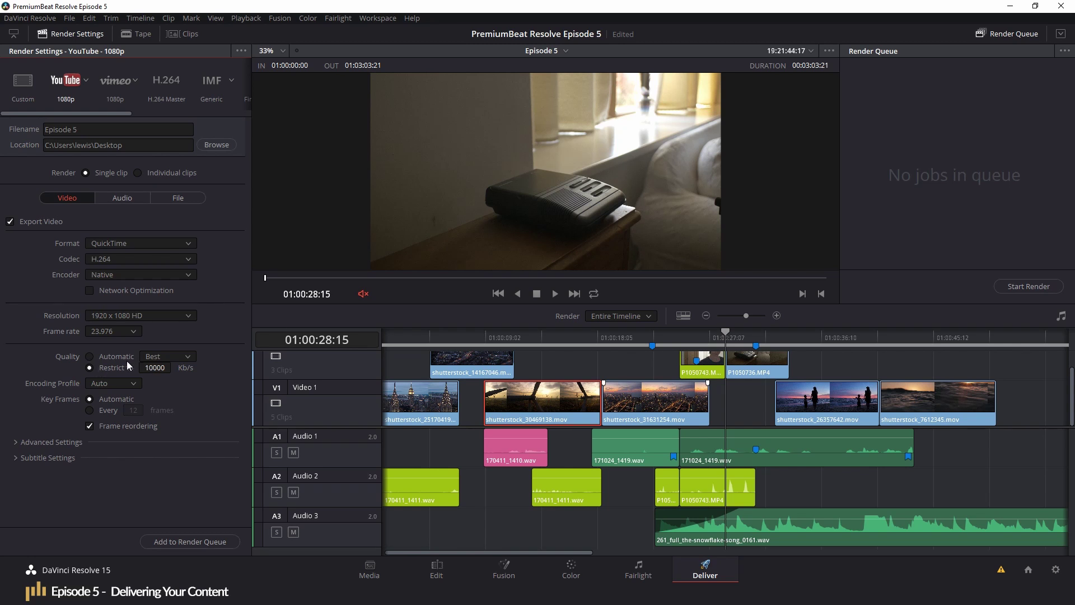
- Set video quality to Automatic with the Best level
{"action": "left_click", "coordinate": [90, 356]}
{"action": "left_click", "coordinate": [169, 356]}
{"action": "left_click", "coordinate": [170, 355]}
- Review the Audio and File settings, then switch rendering to individual clips
{"action": "left_click", "coordinate": [104, 201]}
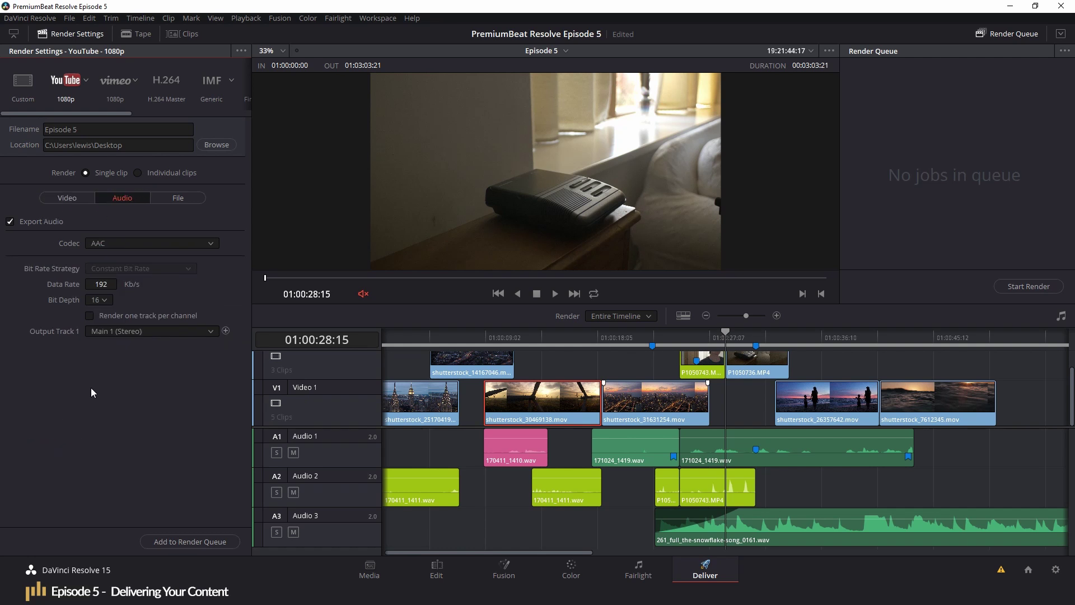
{"action": "left_click", "coordinate": [102, 301]}
{"action": "left_click", "coordinate": [175, 198]}
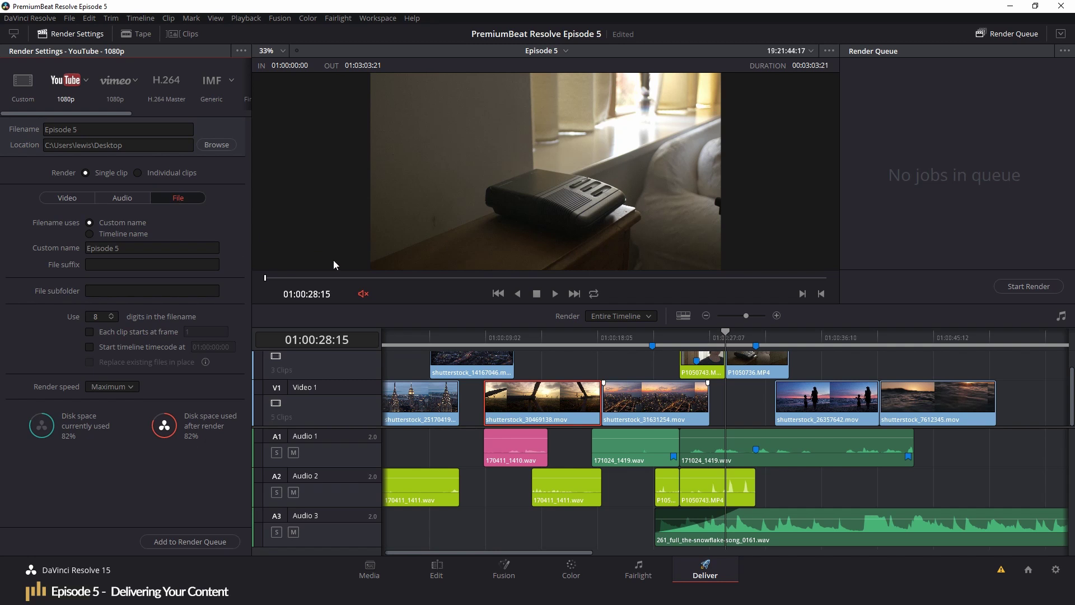
{"action": "left_click", "coordinate": [126, 198]}
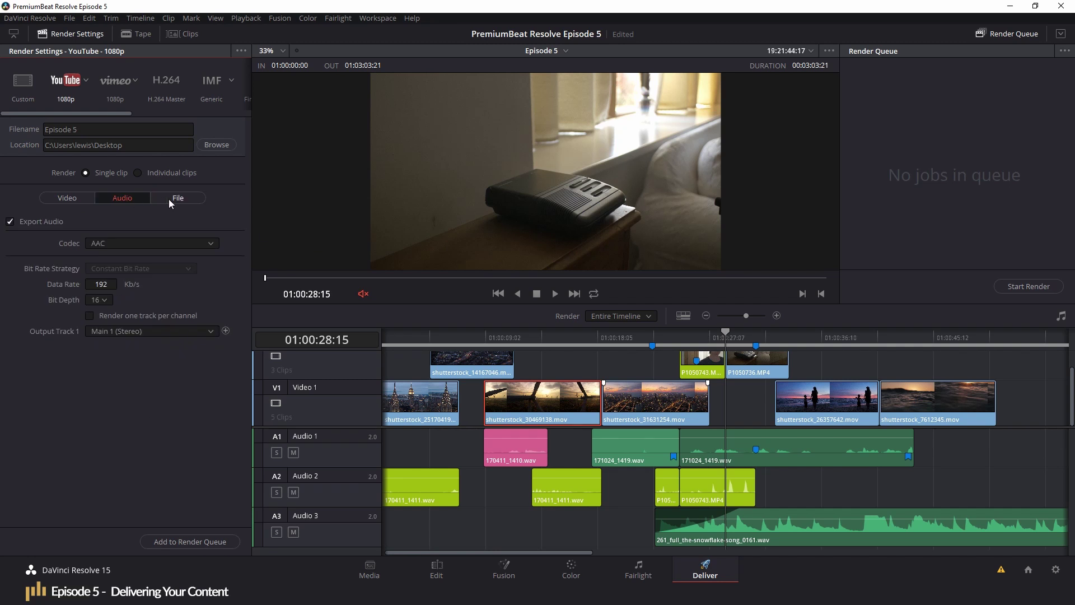
{"action": "left_click", "coordinate": [61, 201]}
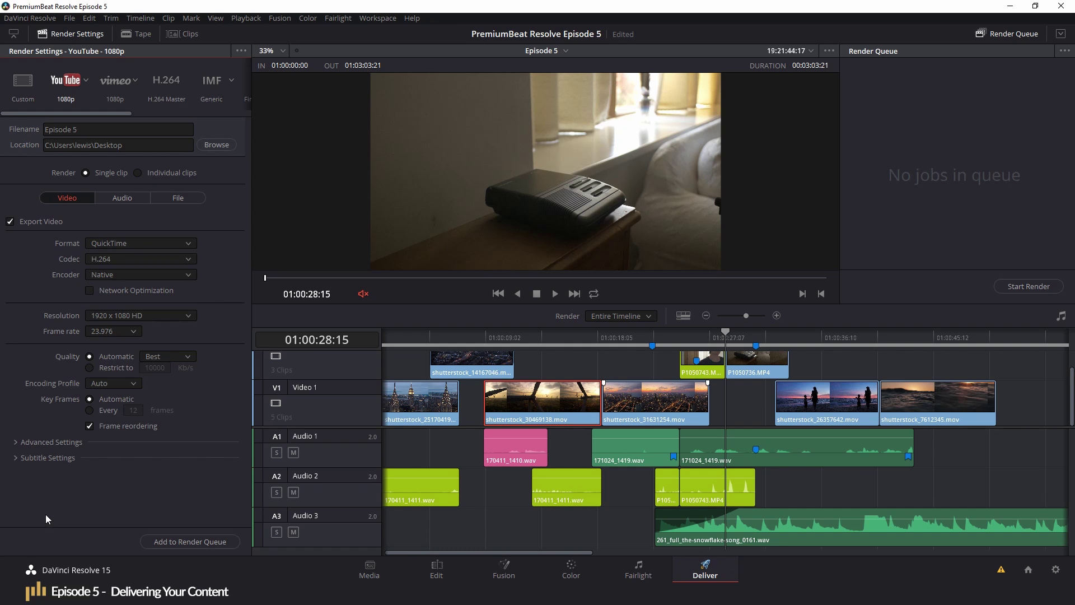
{"action": "left_click", "coordinate": [137, 173]}
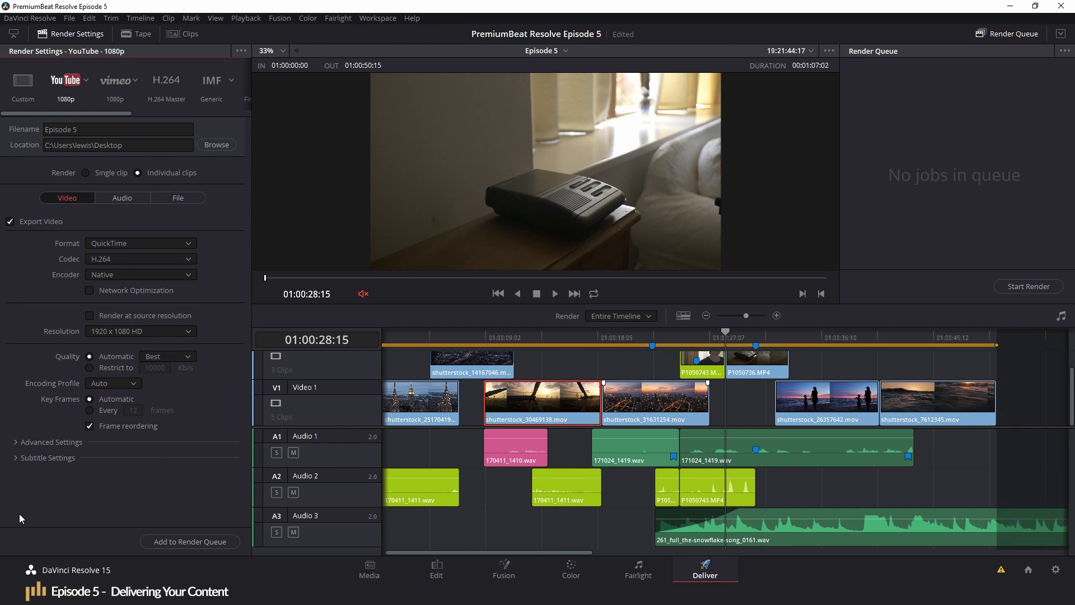
- Switch back to Single clip rendering and queue Episode 5 as Job 1
{"action": "left_click", "coordinate": [457, 370]}
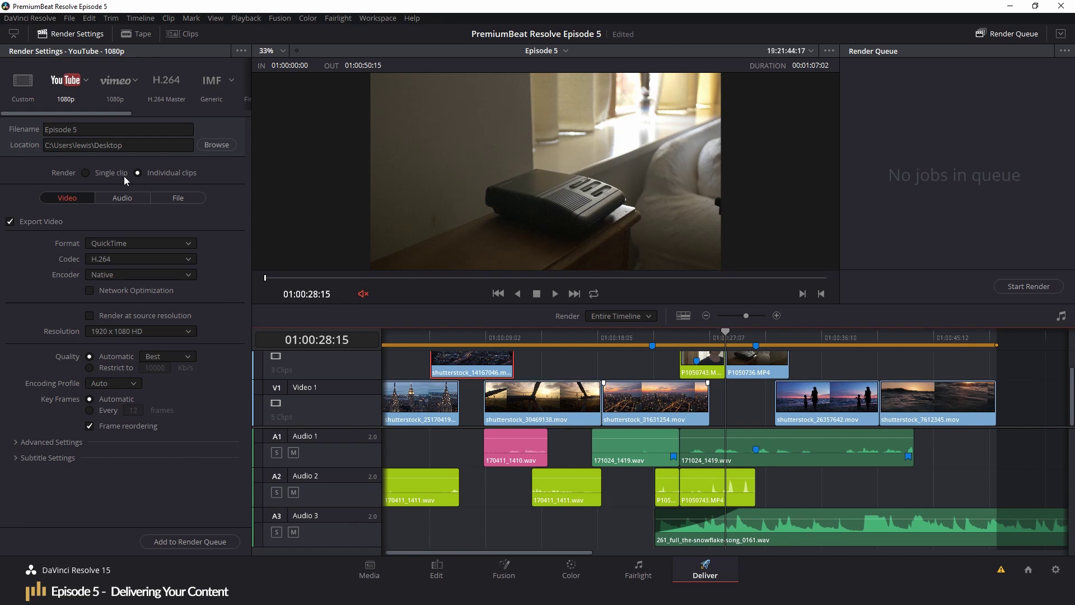
{"action": "left_click", "coordinate": [98, 172]}
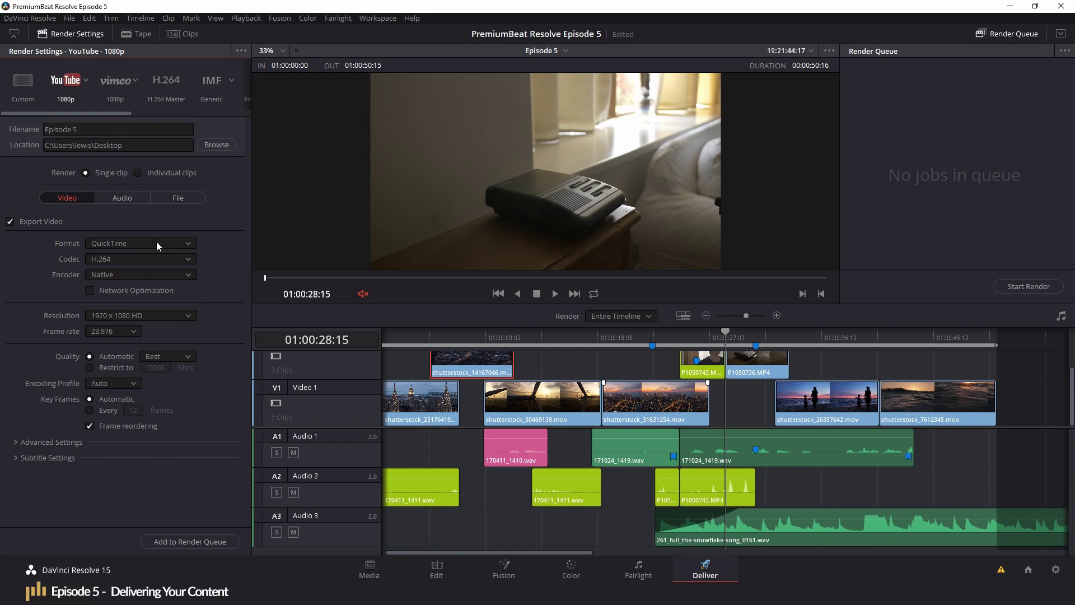
{"action": "left_click", "coordinate": [203, 541]}
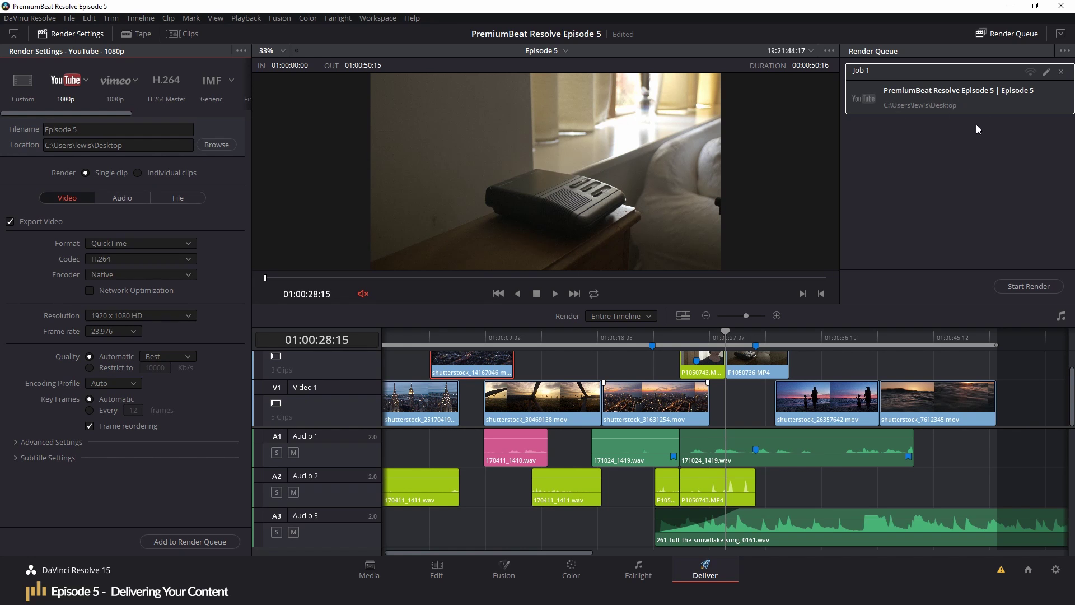
- Move the playhead to 01:00:08:23 on the timeline
{"action": "left_click", "coordinate": [484, 337]}
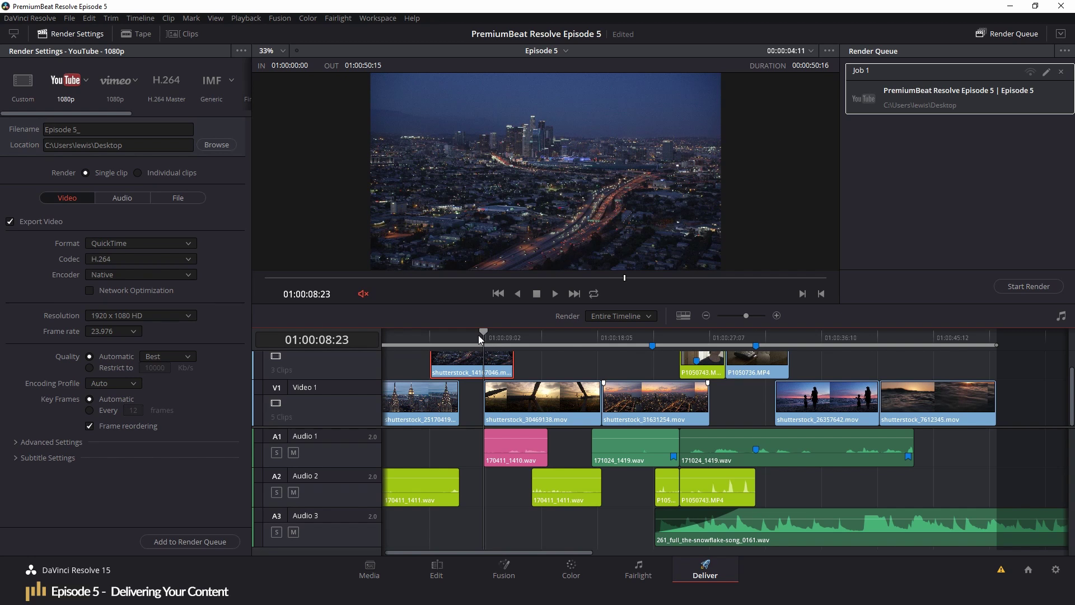
- Set the render to In/Out Range from 01:00:04:14 to 01:00:19:17
{"action": "left_click", "coordinate": [430, 331]}
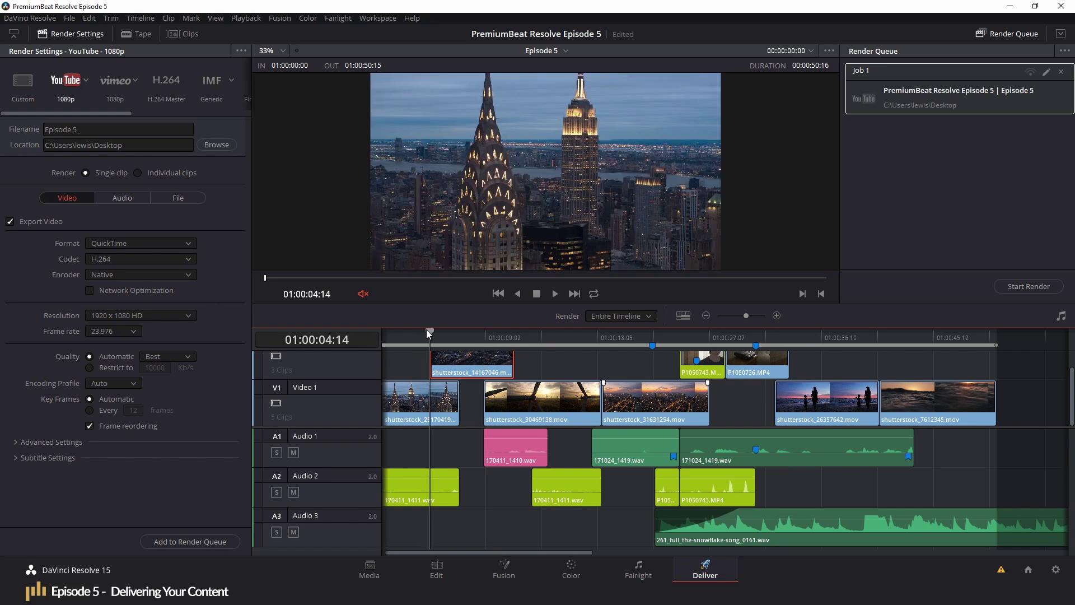
{"action": "left_click", "coordinate": [620, 317]}
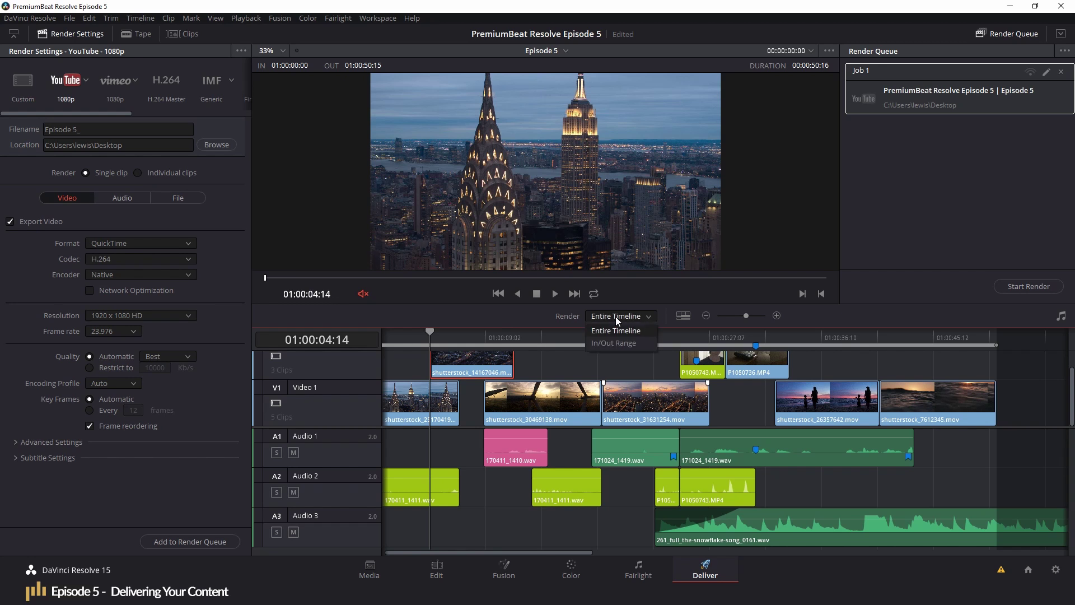
{"action": "left_click", "coordinate": [625, 347]}
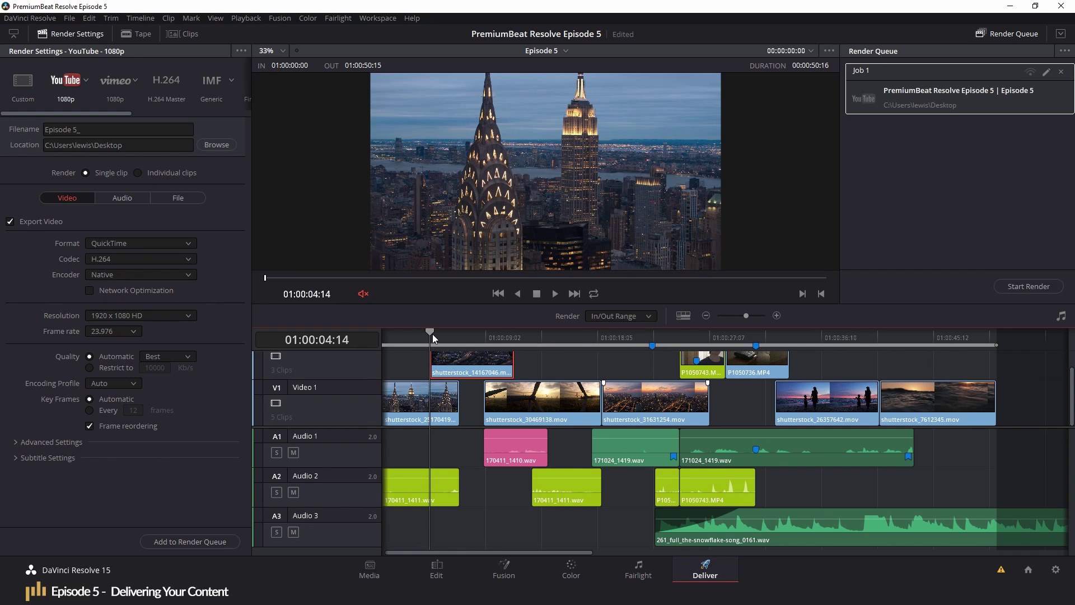
{"action": "key", "text": "i"}
{"action": "left_click_drag", "start_coordinate": [432, 333], "coordinate": [617, 347]}
{"action": "key", "text": "o"}
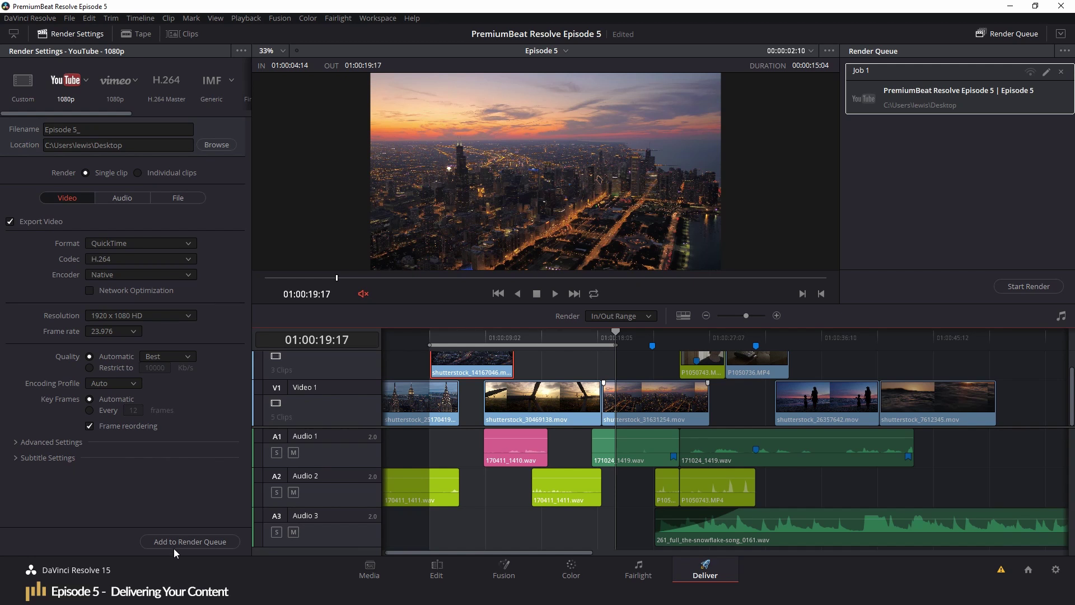
- Queue the range as Job 2, render it, then select Job 1
{"action": "left_click", "coordinate": [180, 541]}
{"action": "left_click", "coordinate": [1032, 287]}
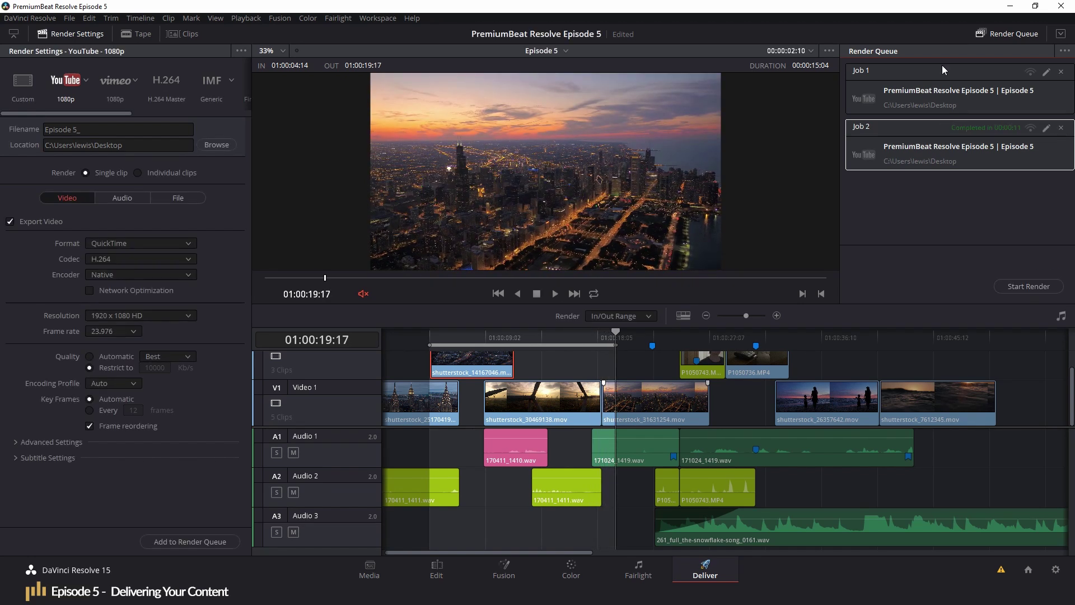
{"action": "left_click", "coordinate": [919, 90]}
- Start rendering Job 1, the full Episode 5 edit
{"action": "left_click", "coordinate": [1014, 286]}
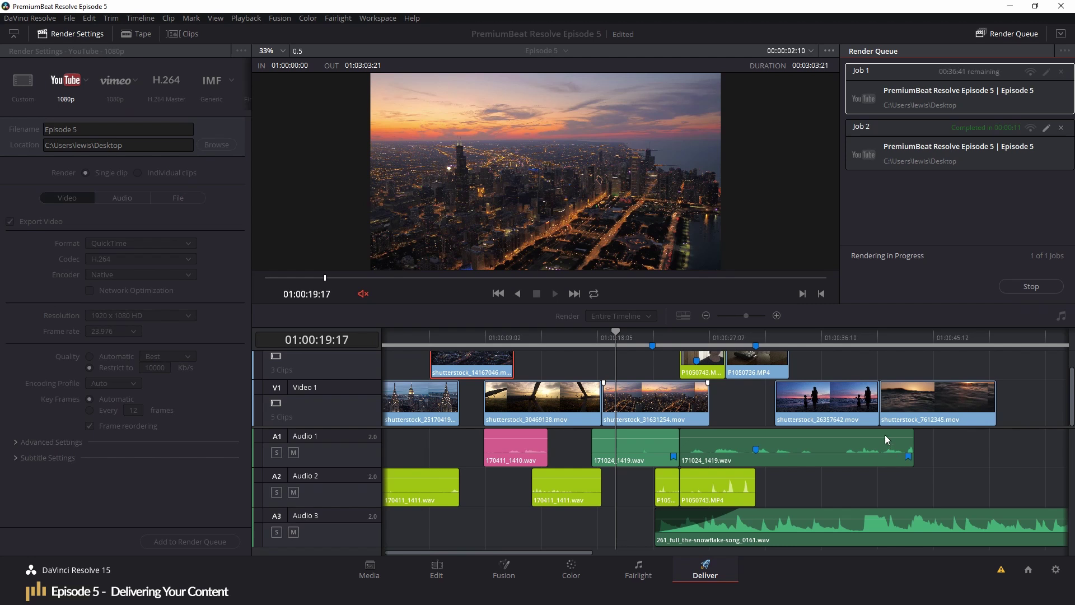